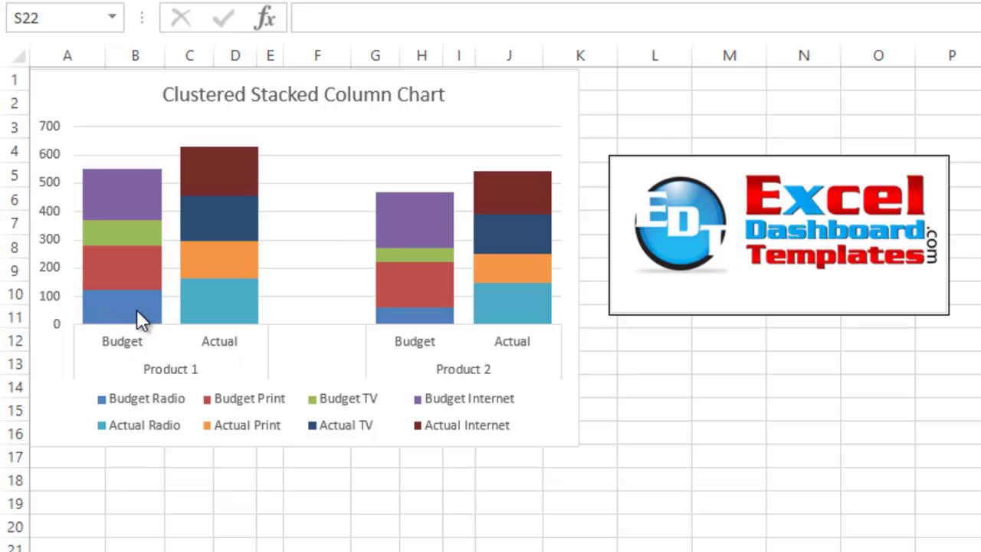
- Leave the example chart and bring up the sheet with Product 1 and Product 2 Budget/Actual figures
mouse_move(141, 313)
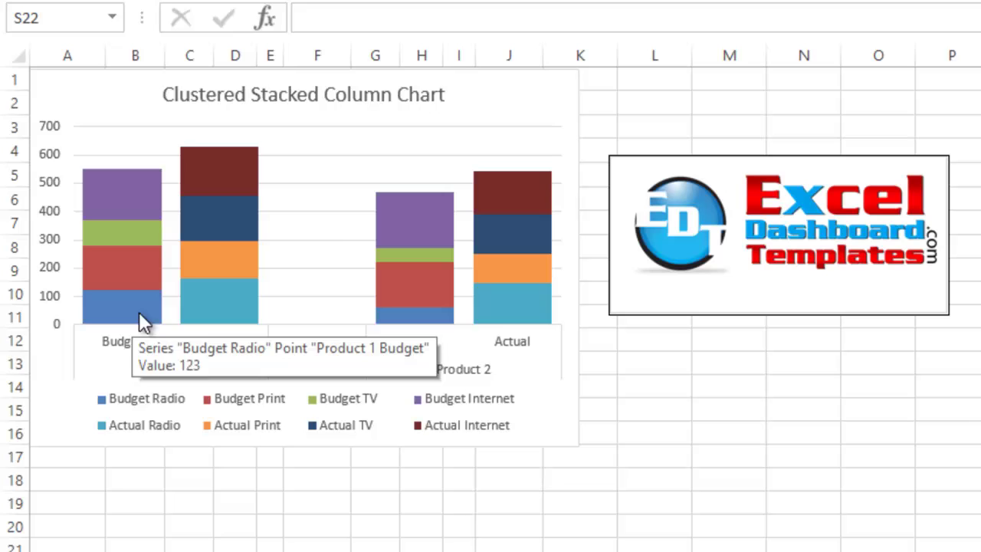
mouse_move(208, 305)
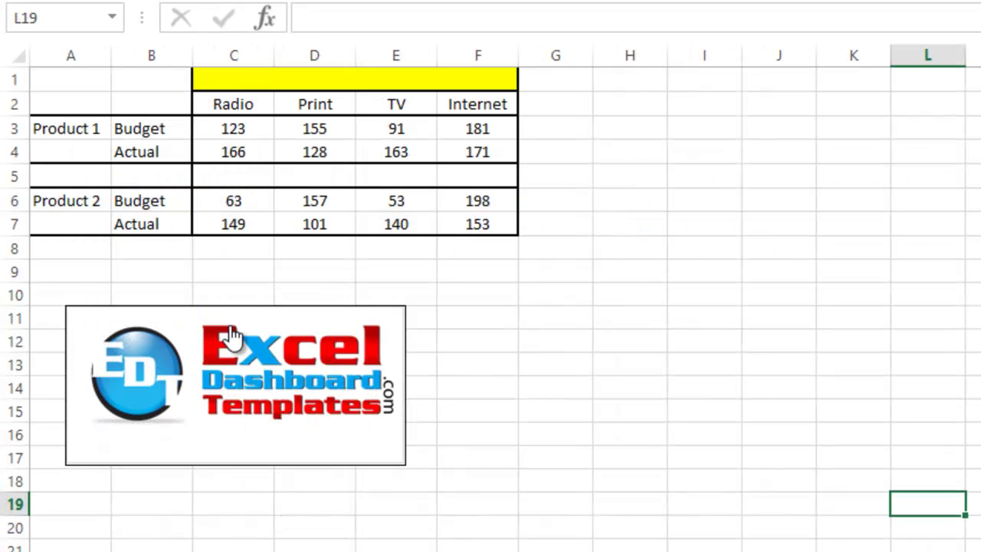
click(188, 270)
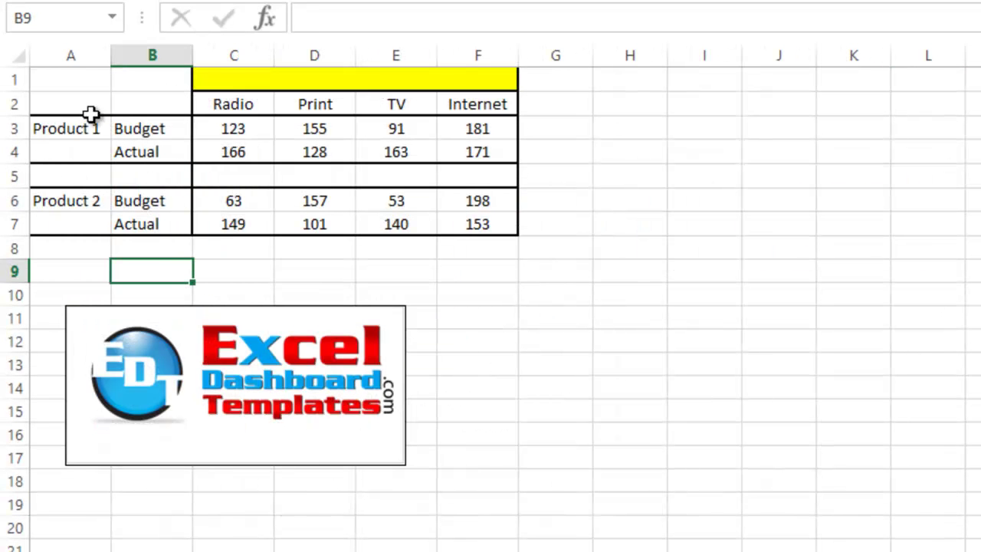
drag(87, 116, 435, 224)
drag(389, 288, 420, 288)
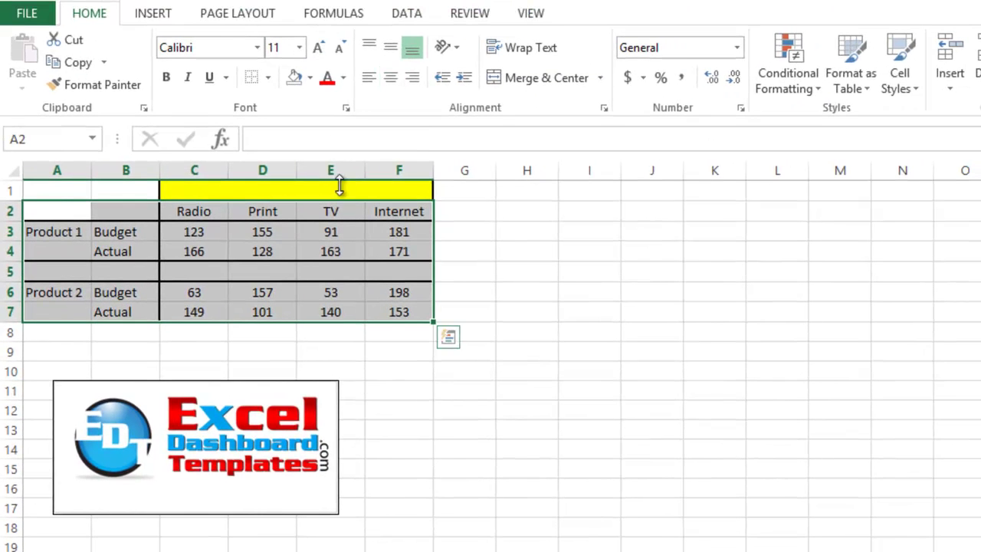
click(173, 17)
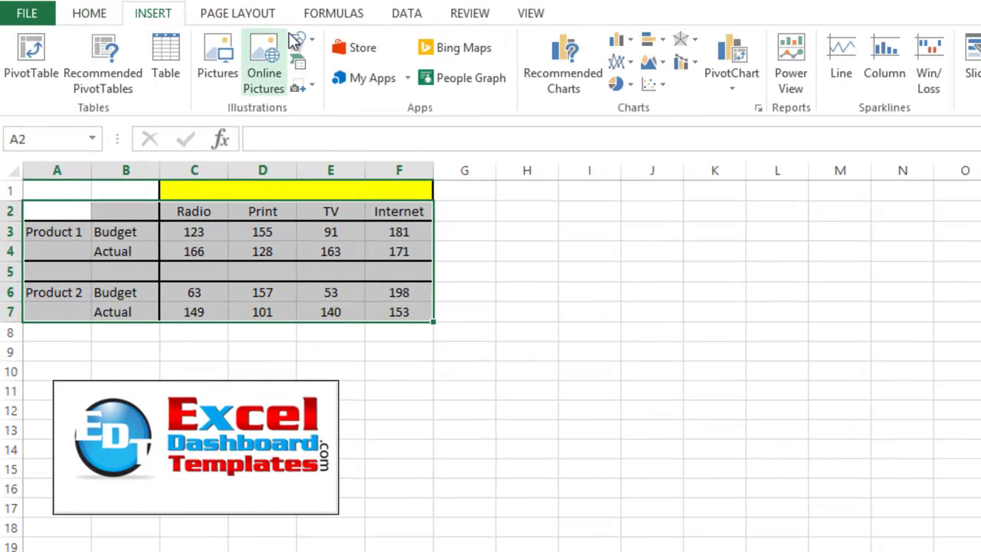
click(622, 42)
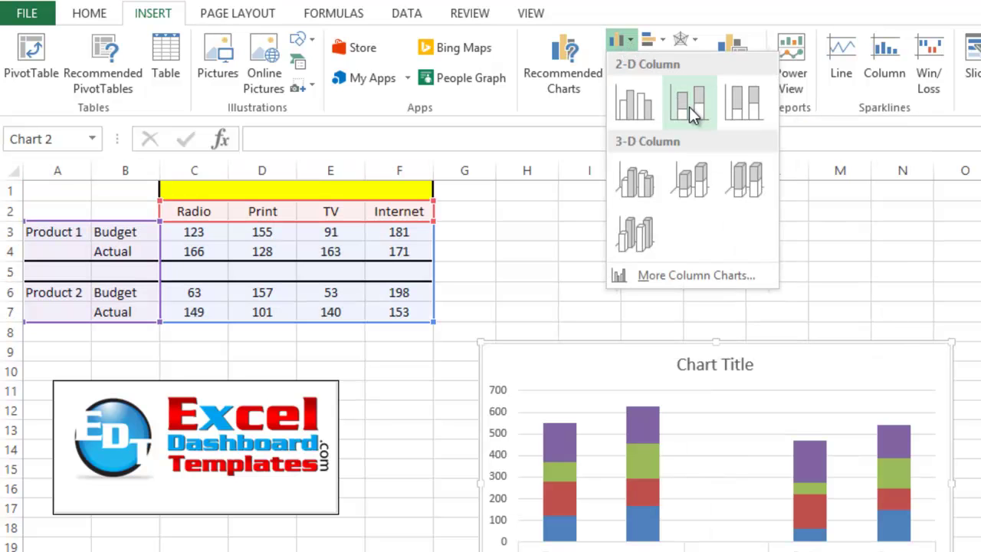
click(690, 107)
drag(652, 373, 606, 211)
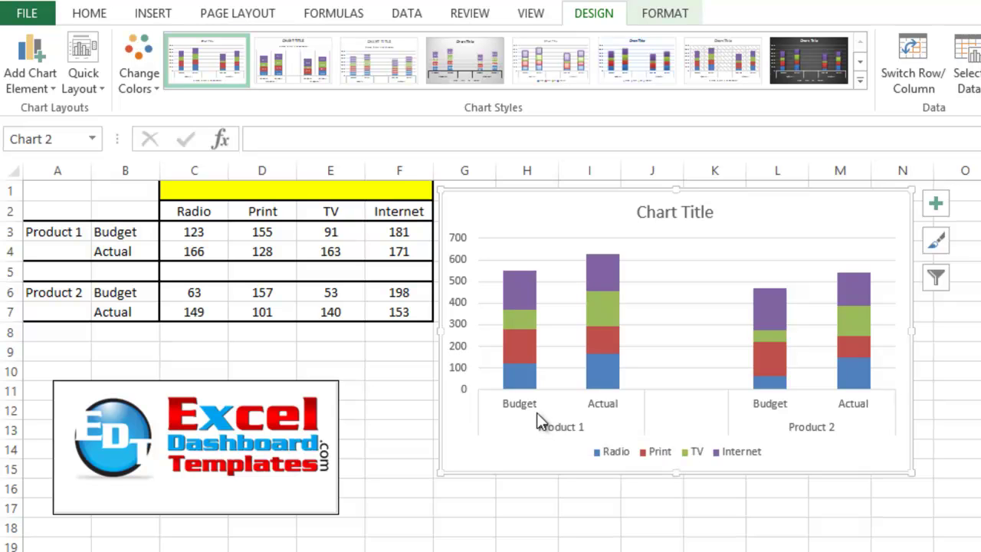
click(527, 380)
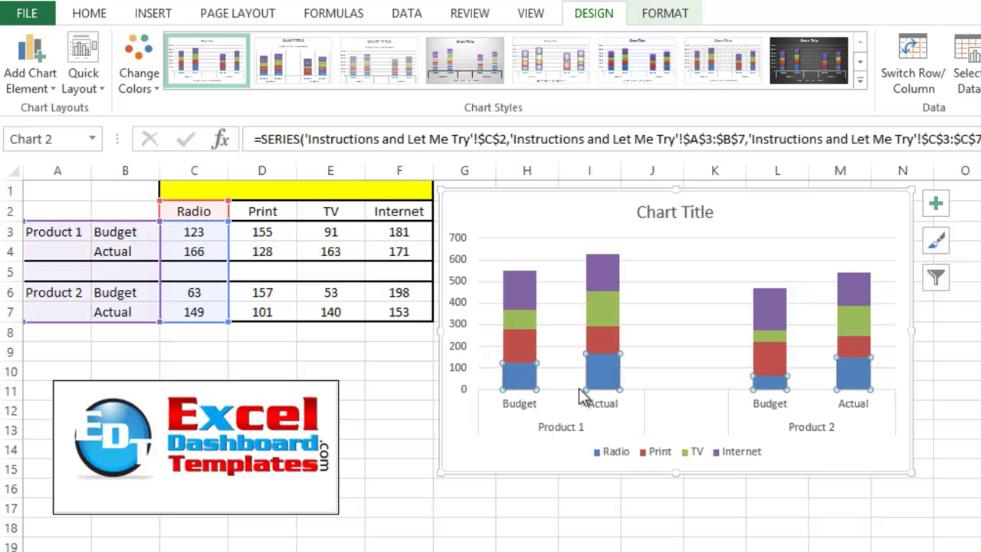
click(569, 394)
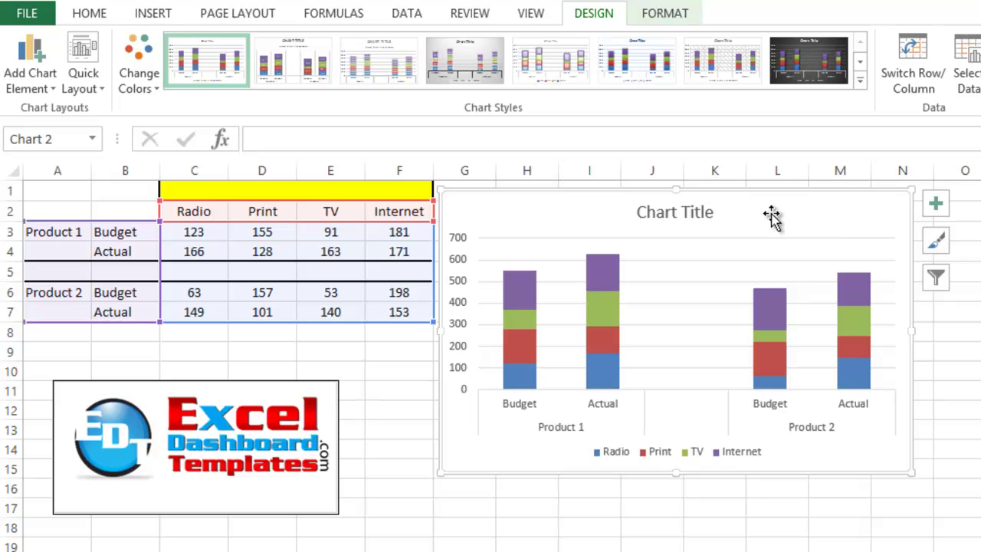
key(Delete)
- Copy the block C1:F7 into G1:J7, then clear the copy marquee
click(613, 310)
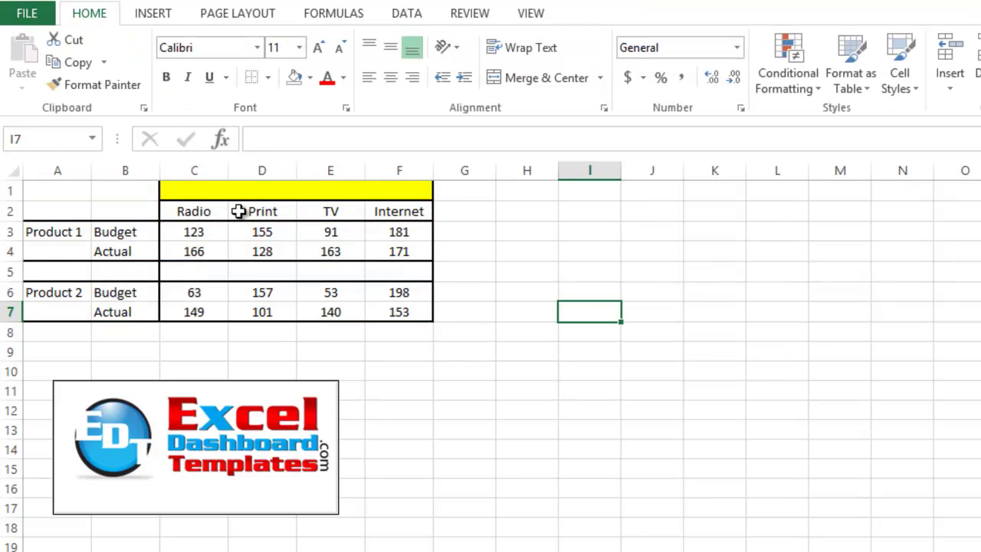
mouse_move(198, 193)
mouse_down()
mouse_move(282, 225)
mouse_move(293, 308)
mouse_up()
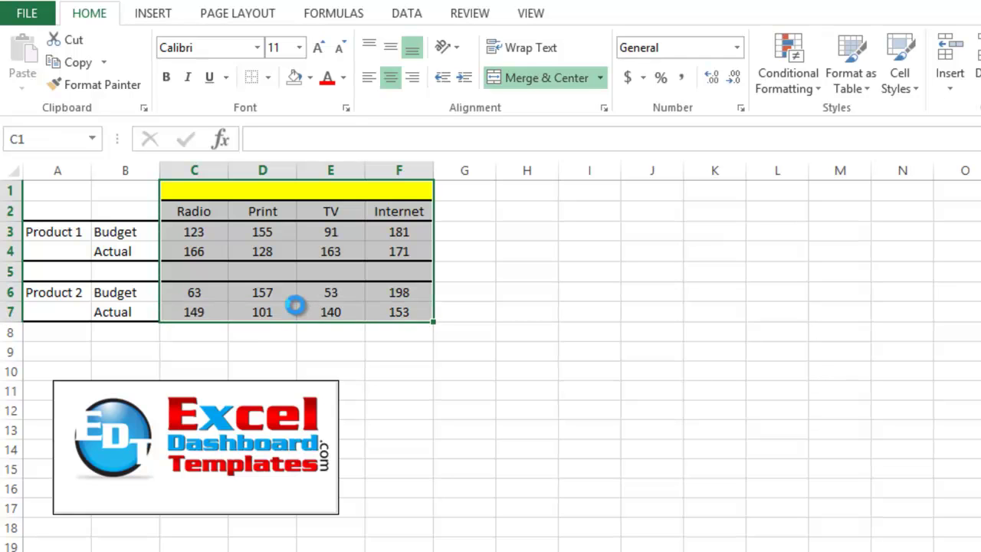
key(ctrl+c)
click(463, 191)
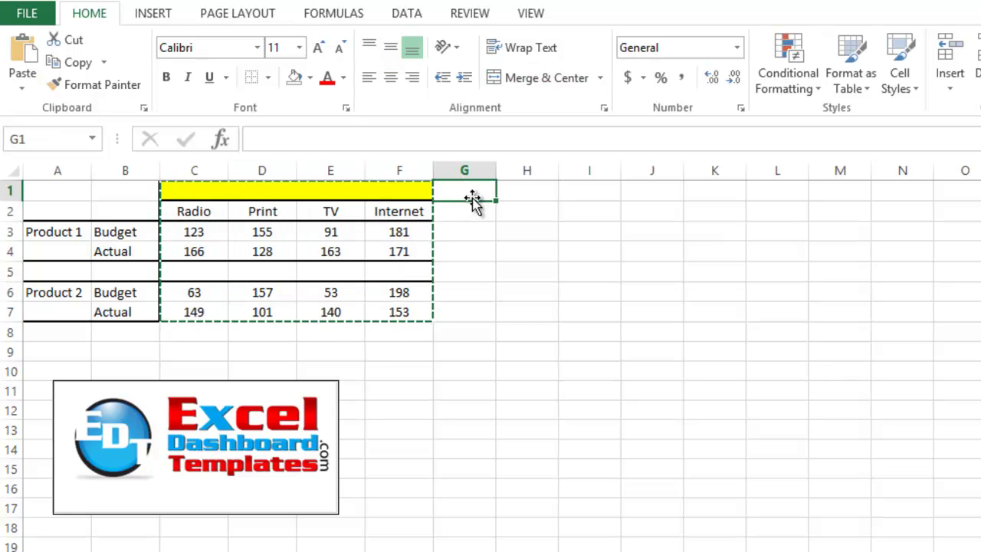
key(ctrl+v)
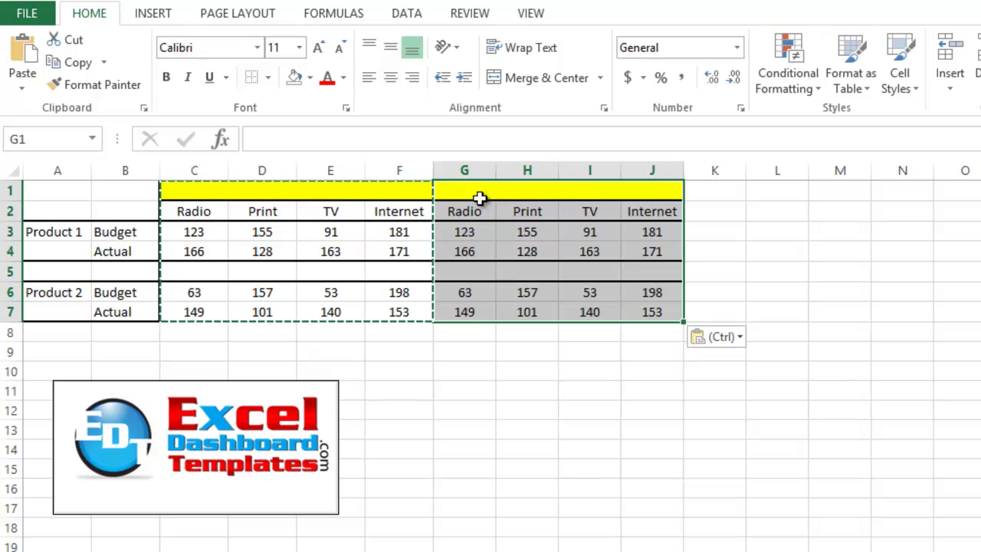
click(487, 356)
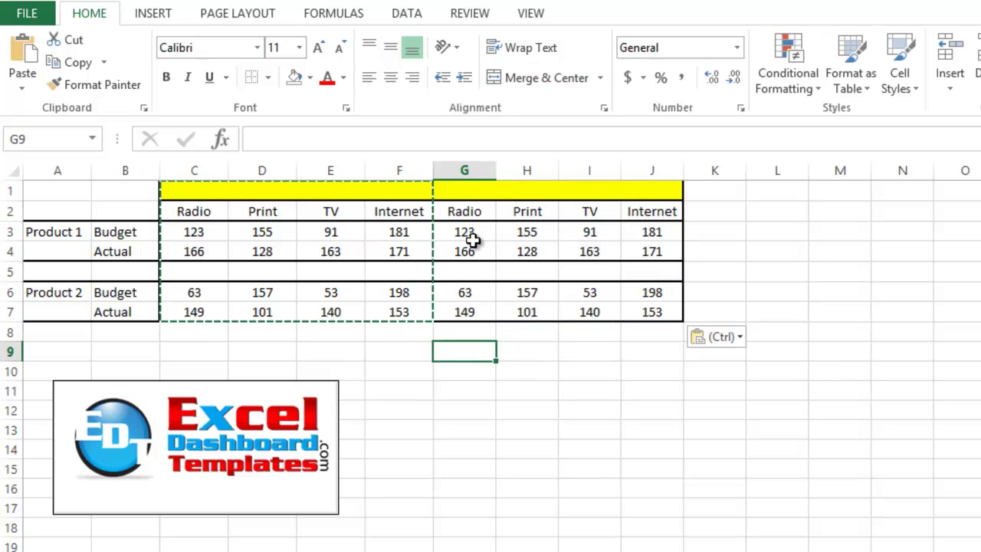
key(Escape)
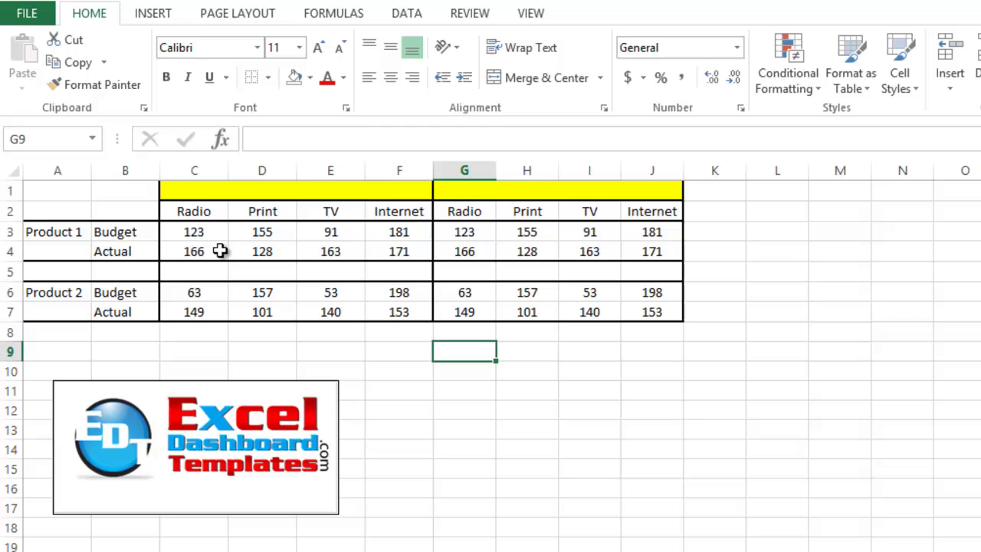
- Title the two header blocks 'Budget' and 'Actuals'
click(241, 198)
text(Bu)
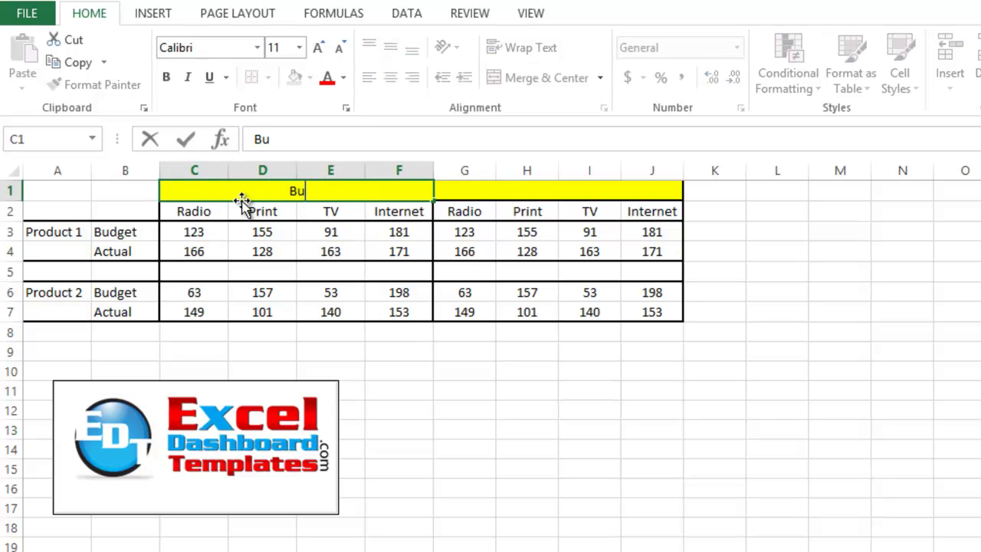
text(dget)
key(Tab)
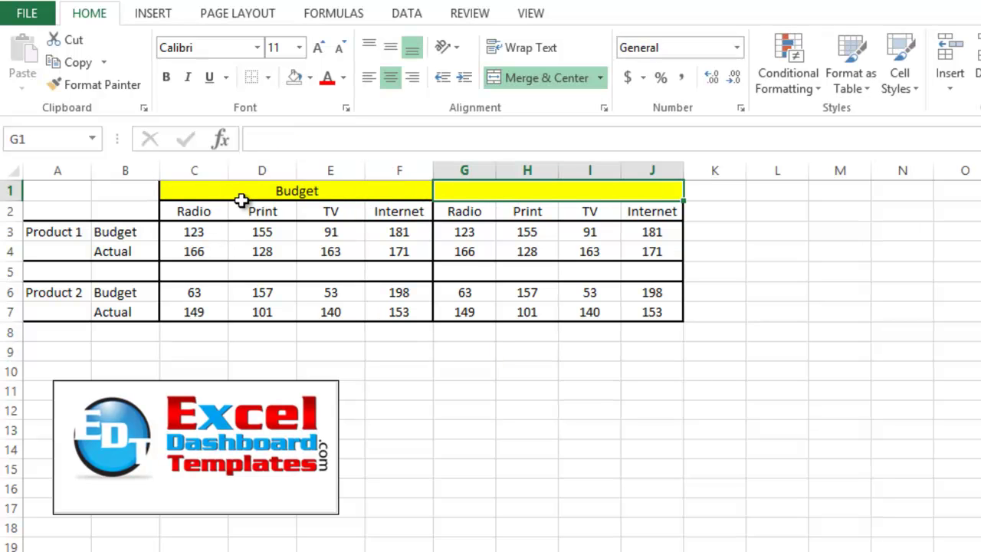
text(Actuals)
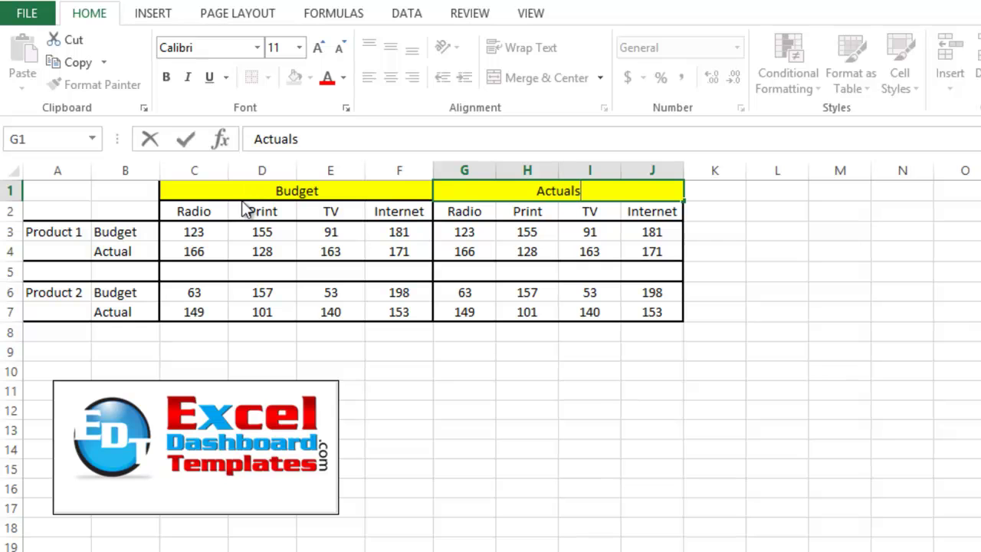
click(277, 247)
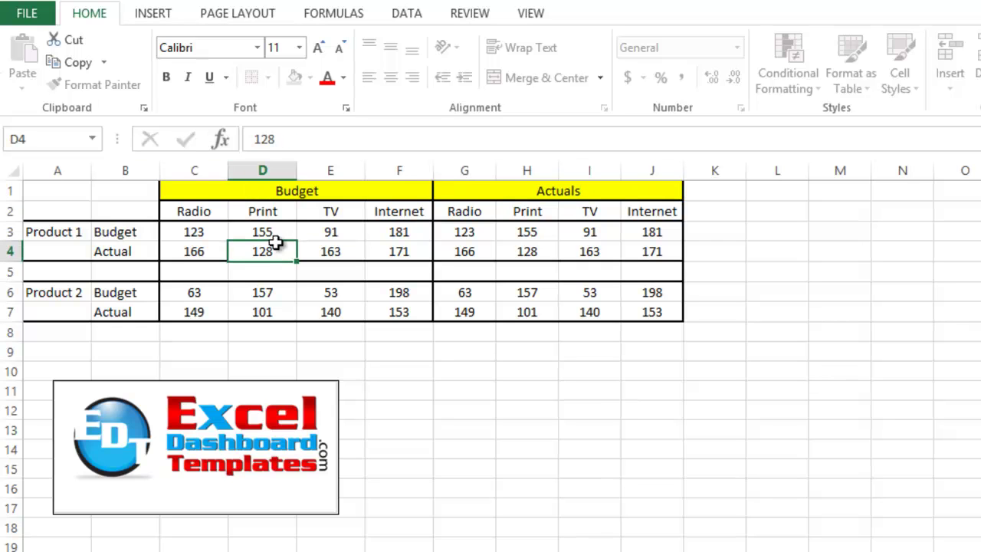
- Clear the Product 1 and Product 2 Actual rows from the Budget block C–F
click(199, 237)
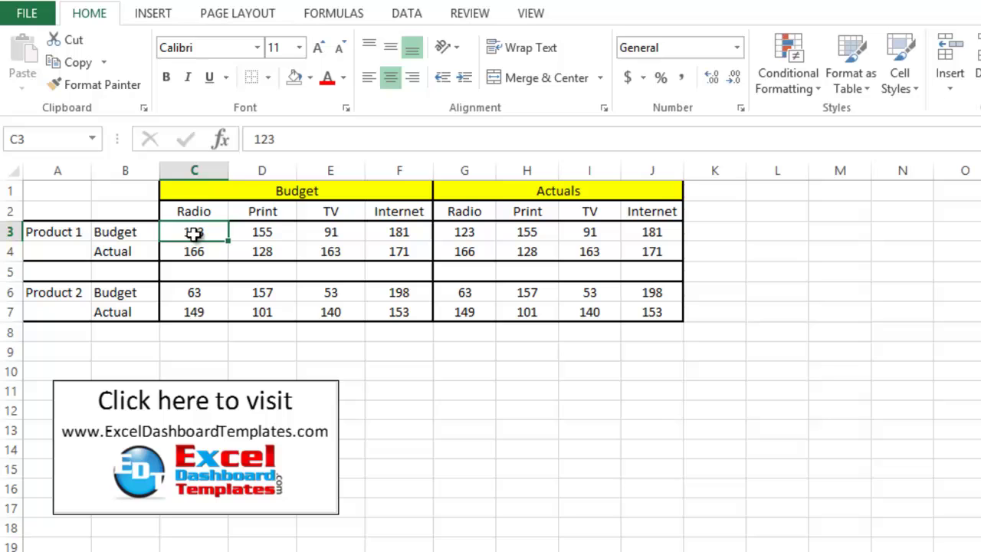
click(245, 193)
drag(210, 245, 382, 254)
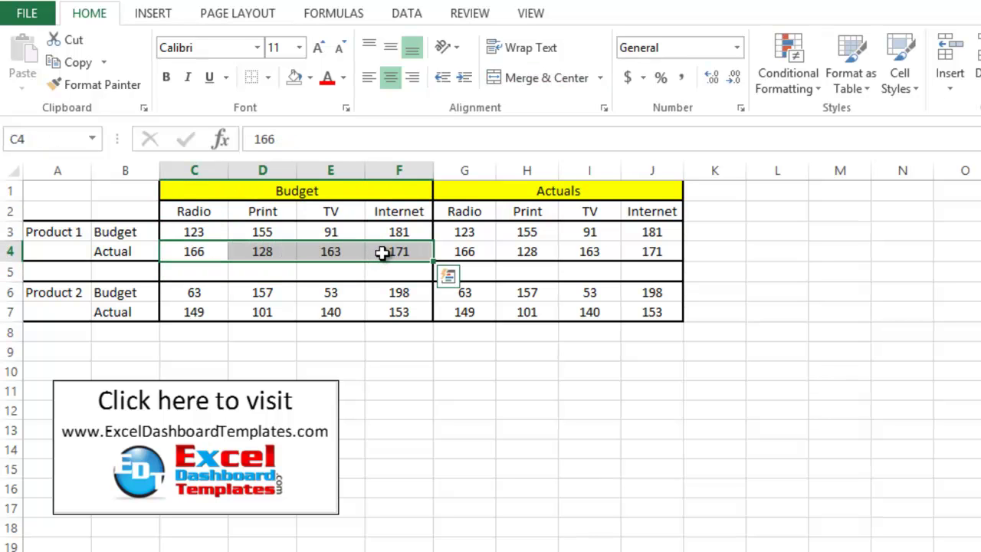
key(Delete)
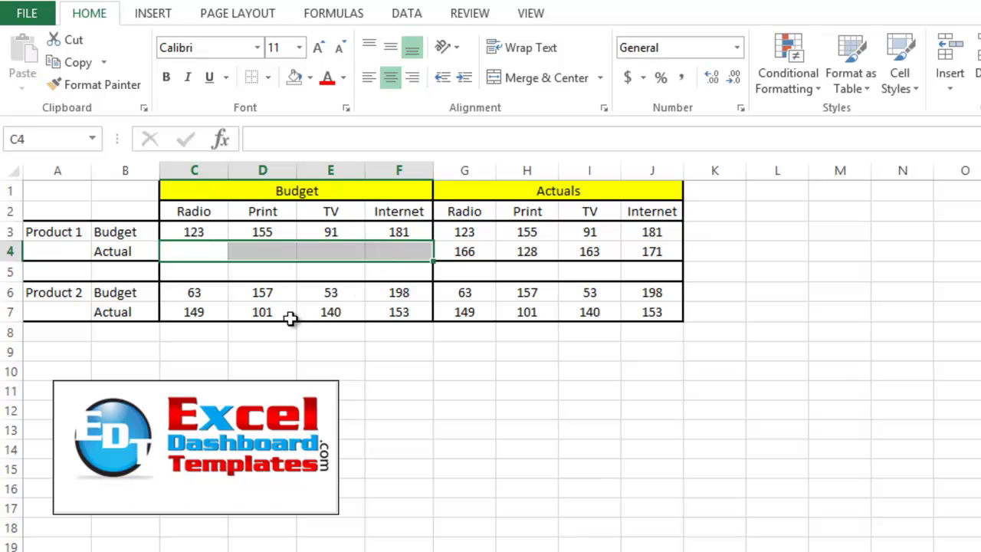
drag(212, 312, 378, 309)
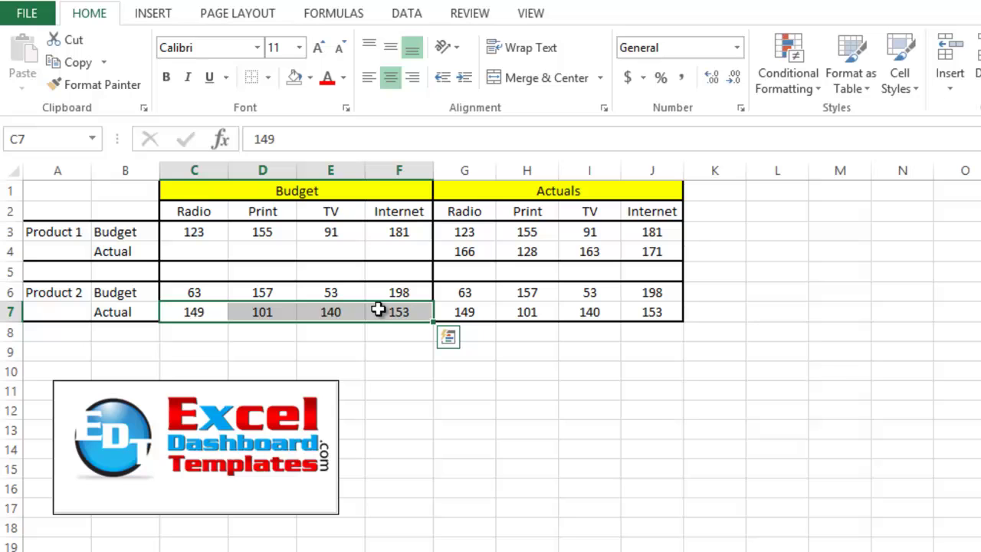
key(Delete)
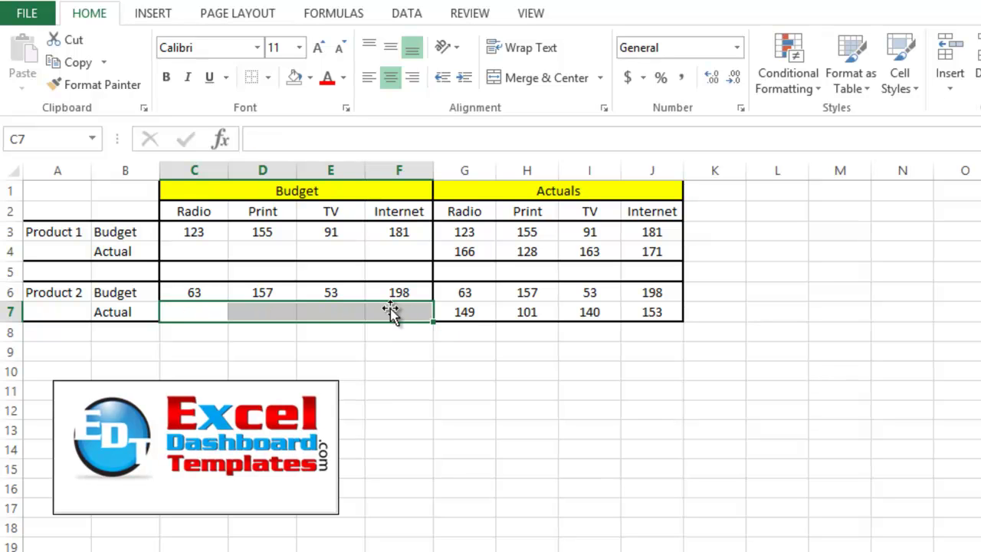
- Clear the Budget rows G3:J3 and G6:J6 from the Actuals block
click(460, 230)
drag(459, 229, 633, 228)
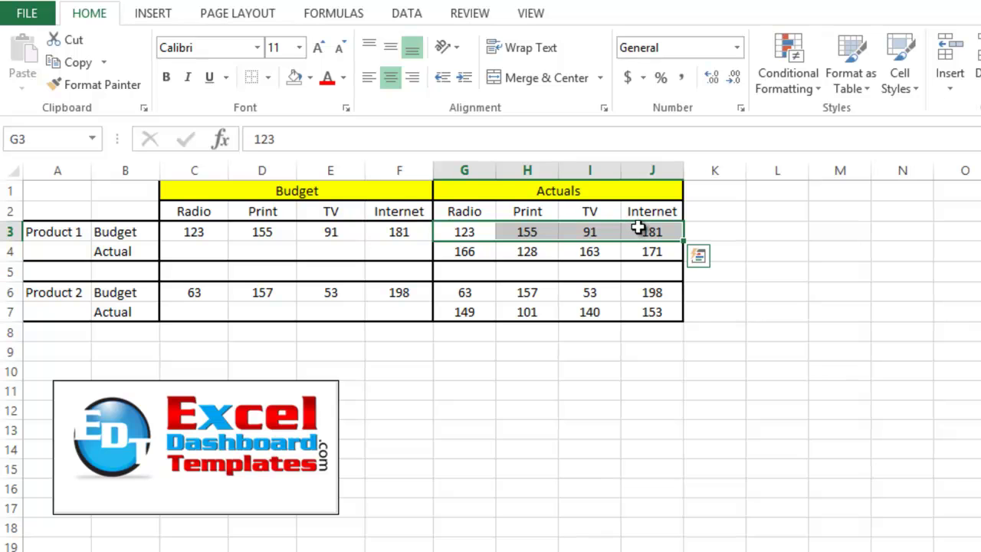
key(Delete)
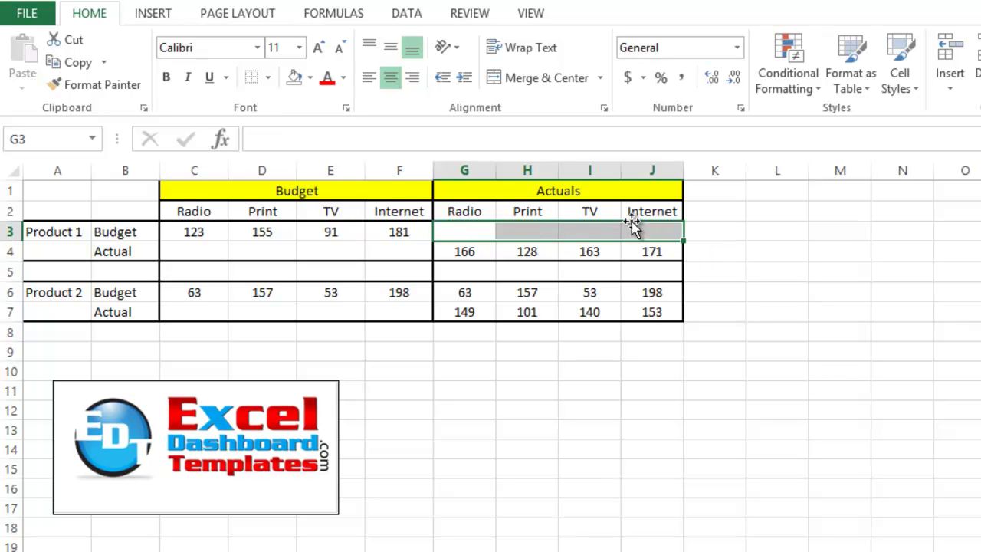
drag(476, 292, 641, 292)
key(Delete)
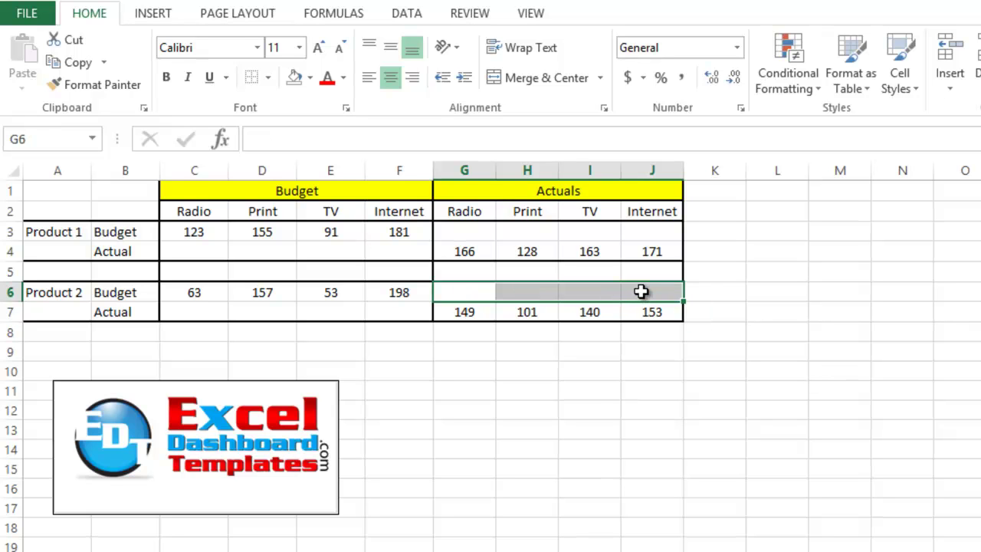
click(610, 376)
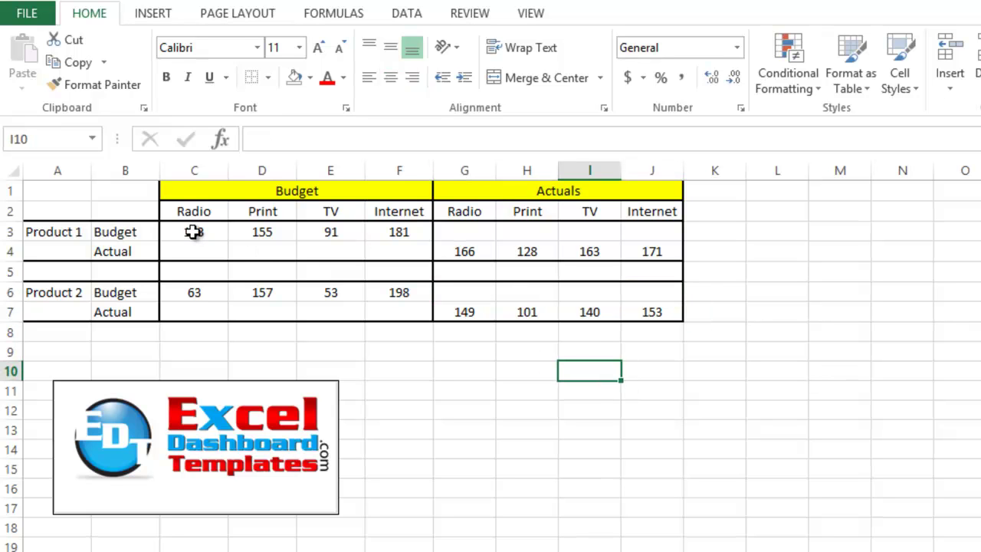
- Check the Product 1 Budget, Actual and label cells, ending with A2 selected
drag(192, 229, 400, 239)
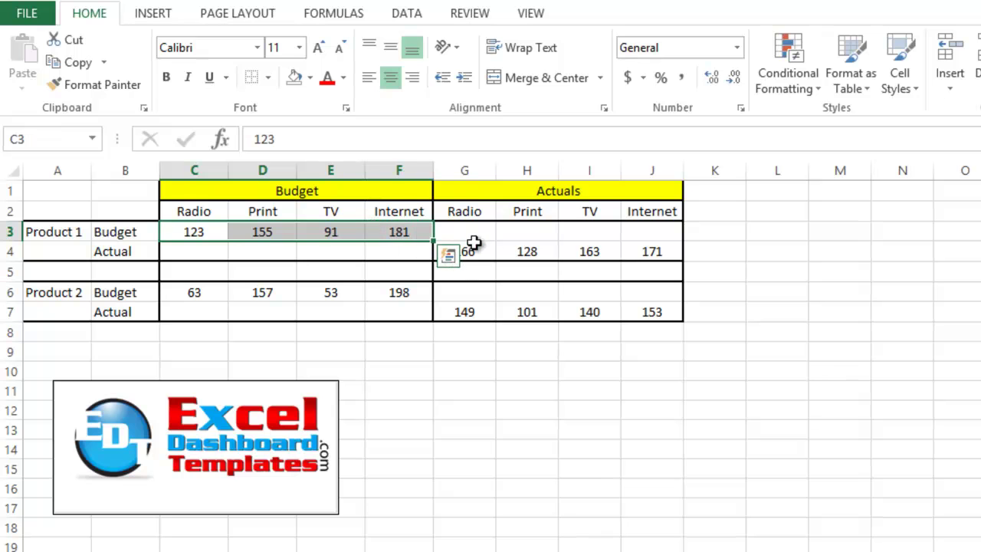
drag(477, 250, 633, 246)
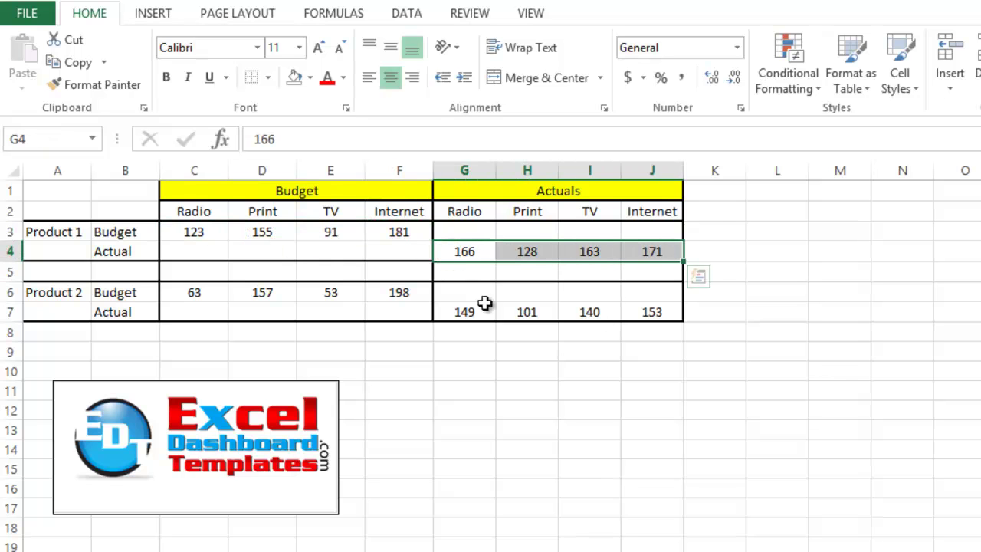
click(56, 231)
drag(92, 242, 108, 253)
click(227, 190)
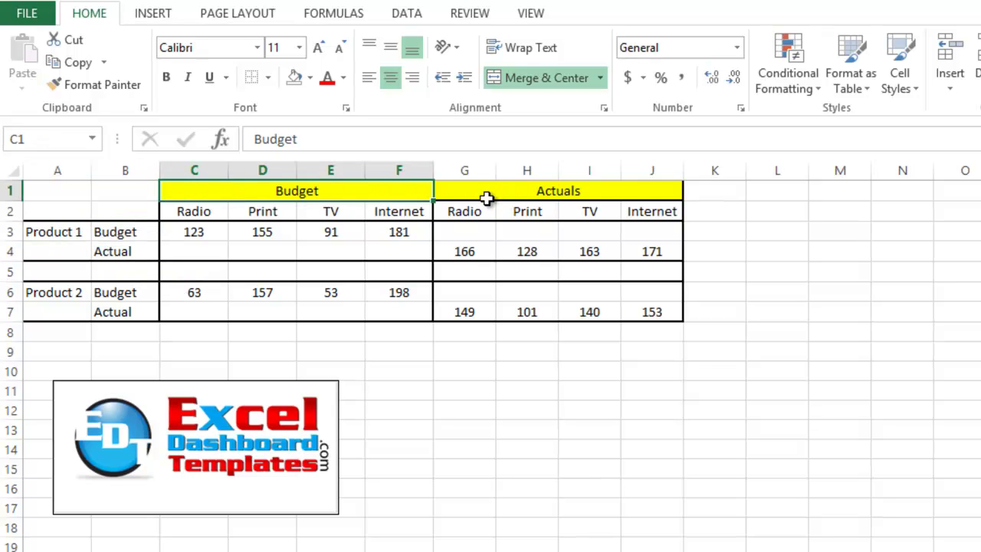
click(129, 206)
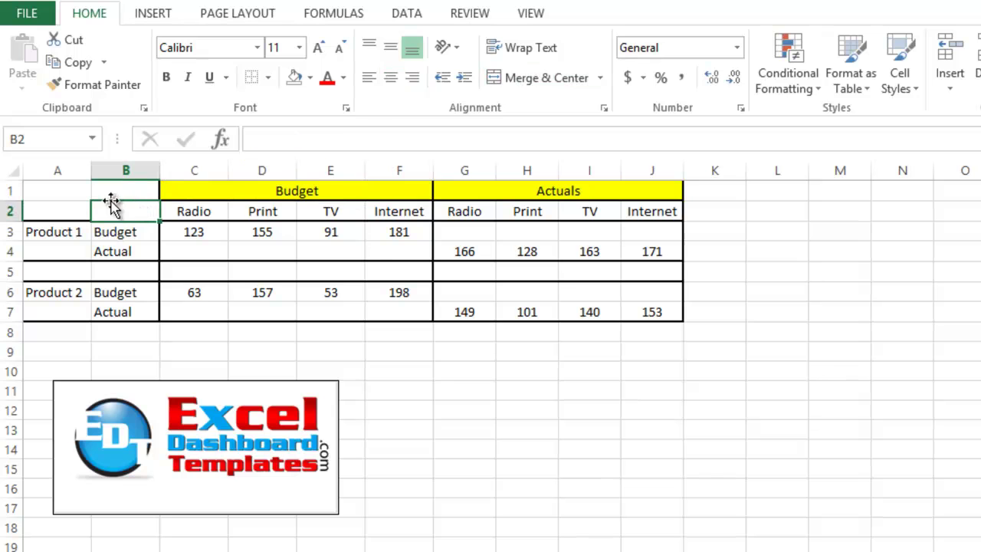
click(56, 208)
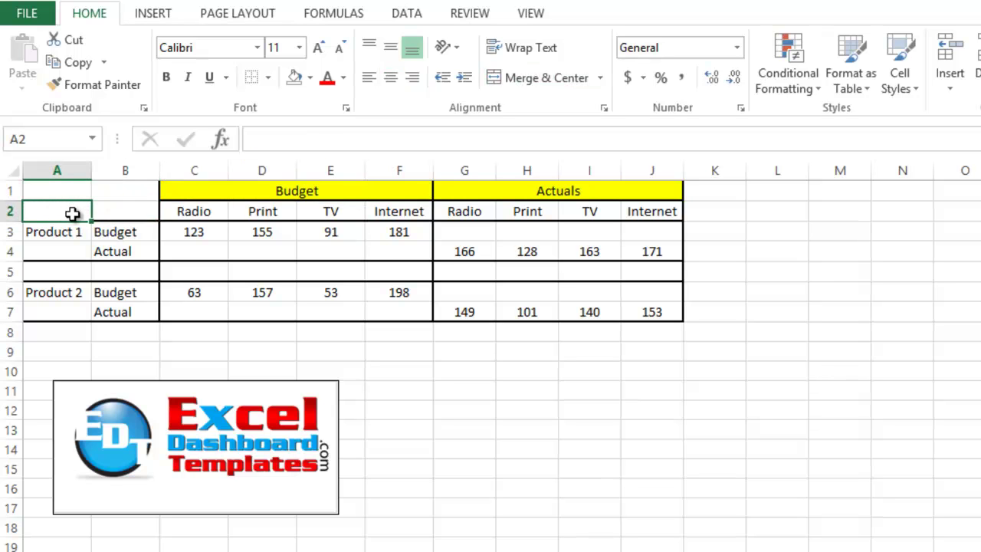
- Insert a Stacked Column chart from the table range A2:J7
mouse_move(72, 214)
mouse_down()
mouse_move(363, 241)
mouse_move(506, 300)
mouse_move(580, 317)
mouse_move(633, 316)
mouse_up()
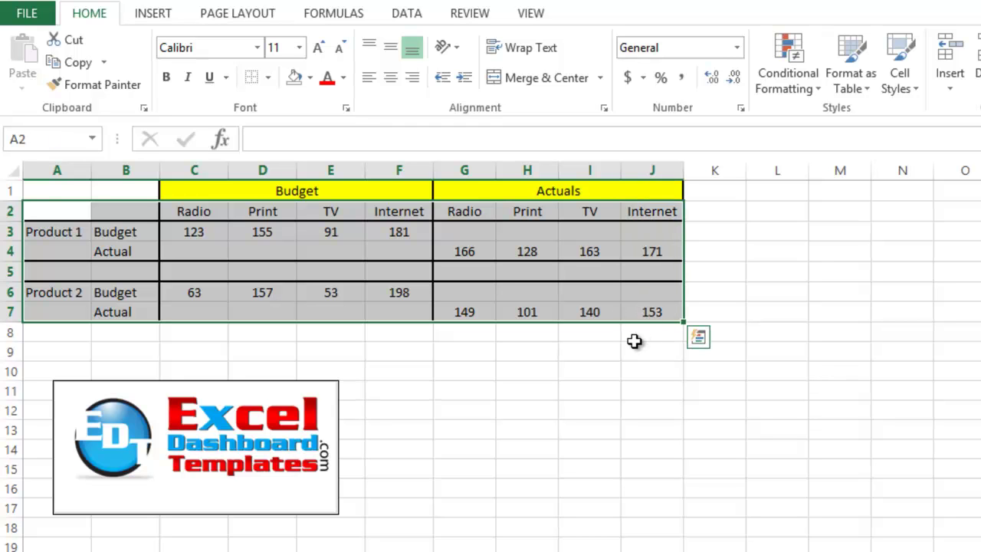
click(153, 13)
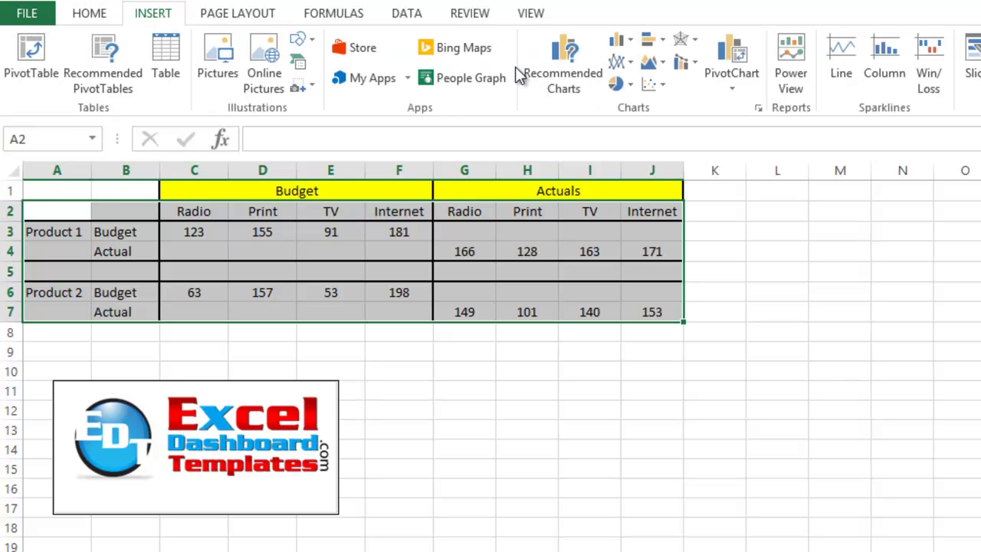
click(618, 43)
click(691, 108)
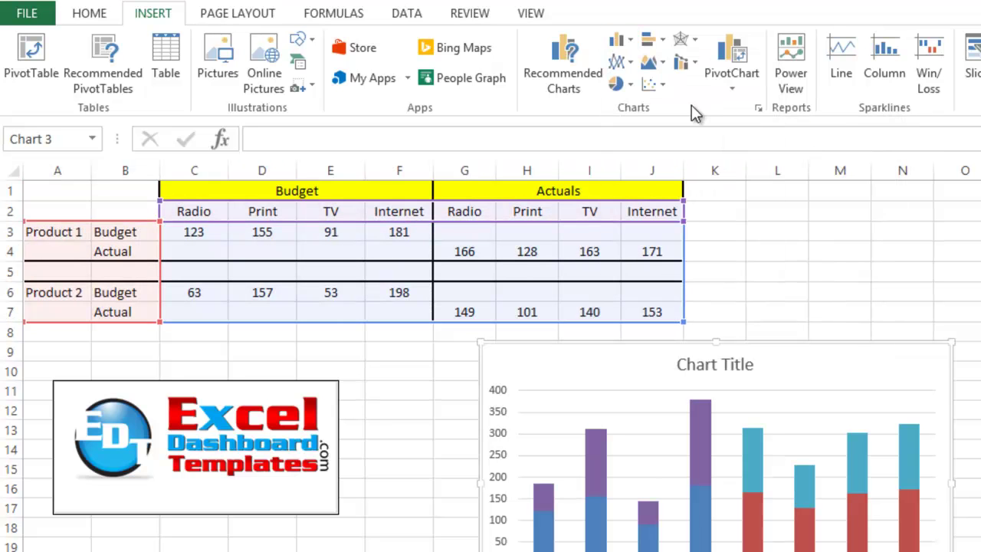
- Move the chart beside the table and switch rows and columns to group stacks by product
drag(646, 344, 519, 222)
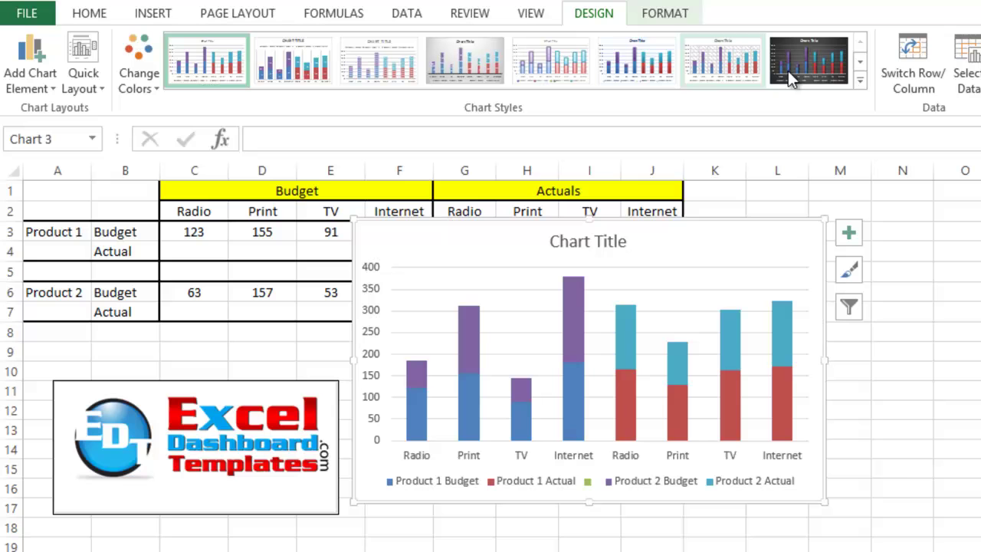
click(919, 90)
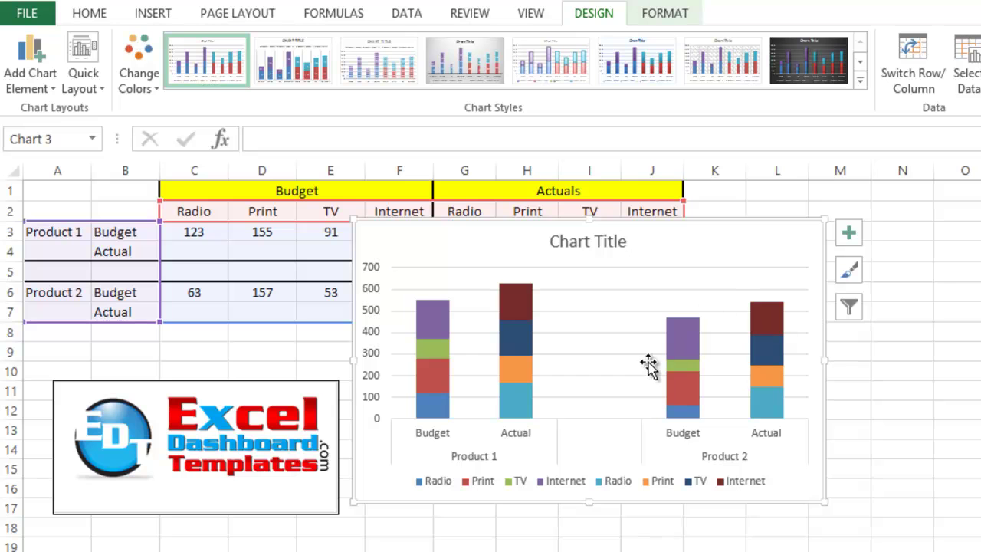
drag(659, 242, 706, 211)
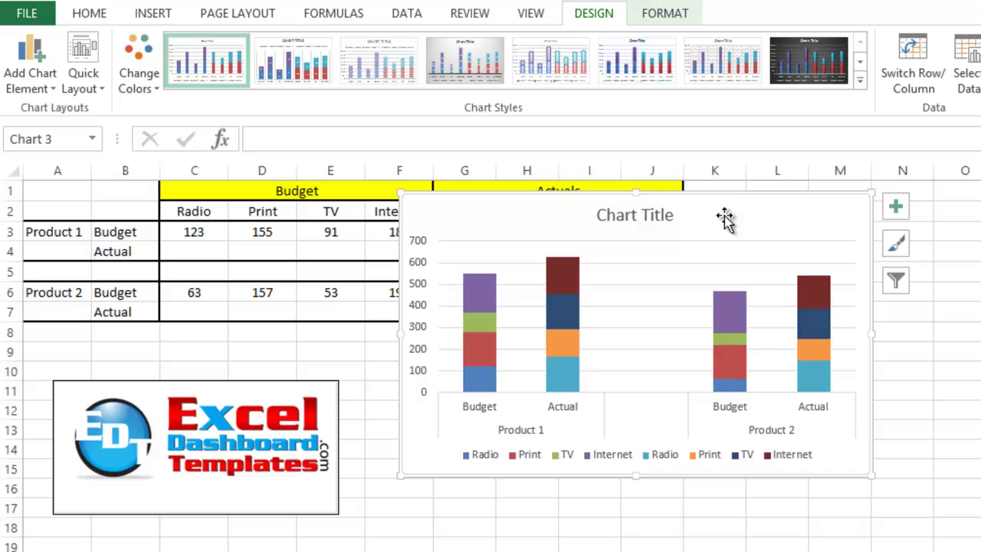
drag(567, 208, 520, 232)
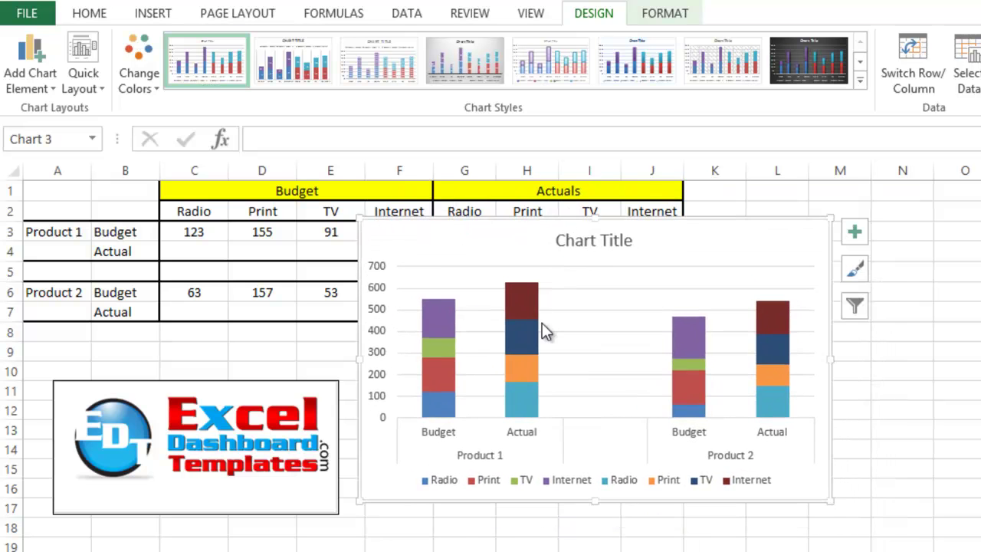
click(527, 406)
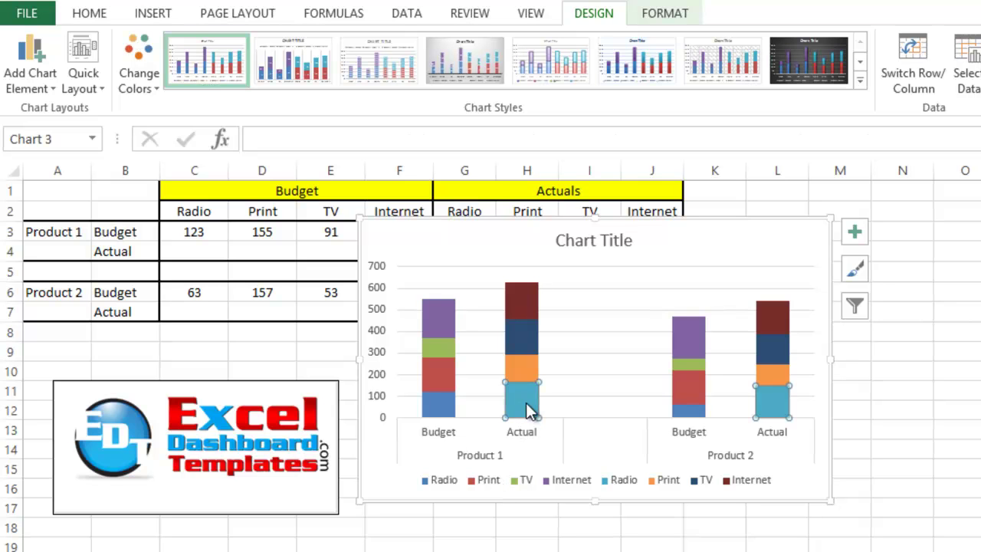
click(620, 489)
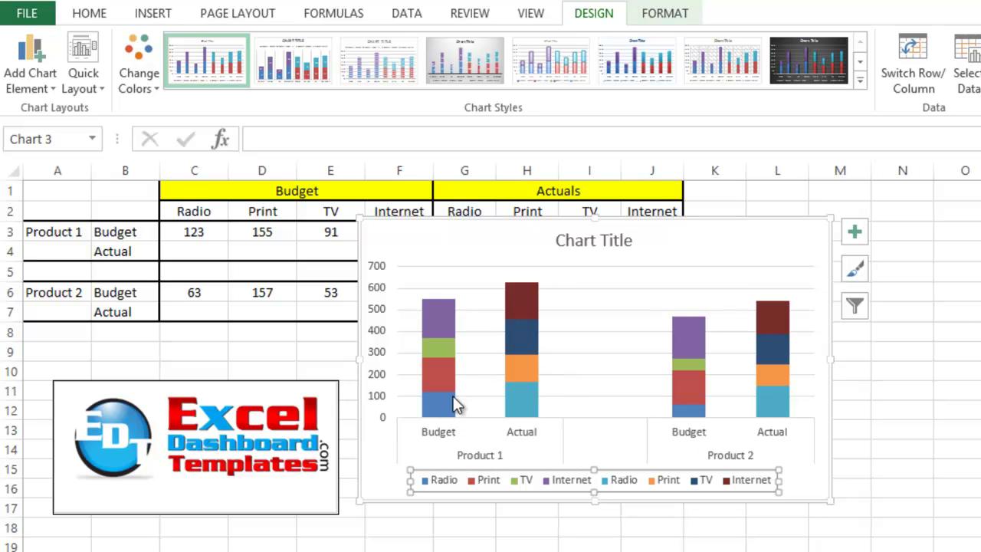
mouse_move(442, 412)
mouse_move(482, 256)
mouse_down()
mouse_move(499, 280)
mouse_move(488, 283)
mouse_move(477, 256)
mouse_up()
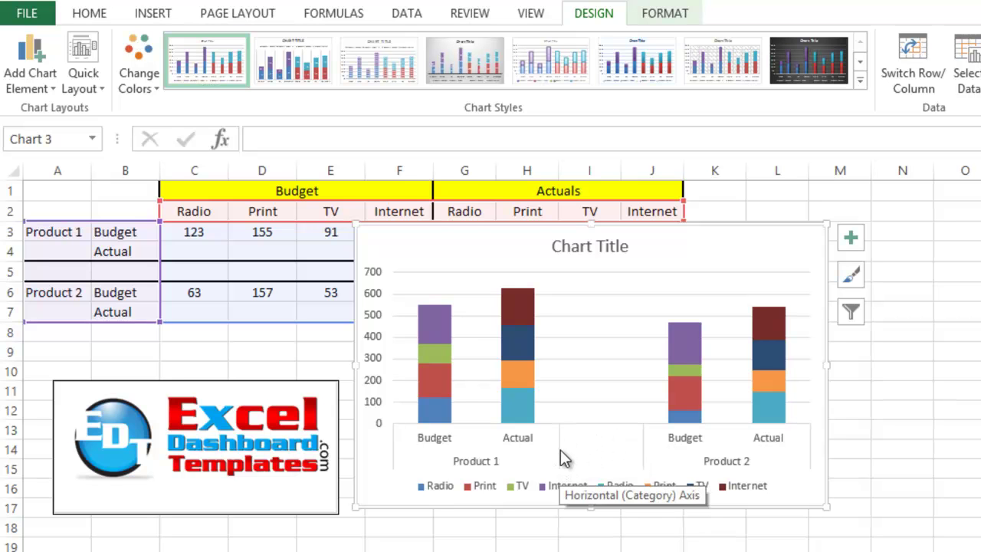
click(559, 434)
click(133, 290)
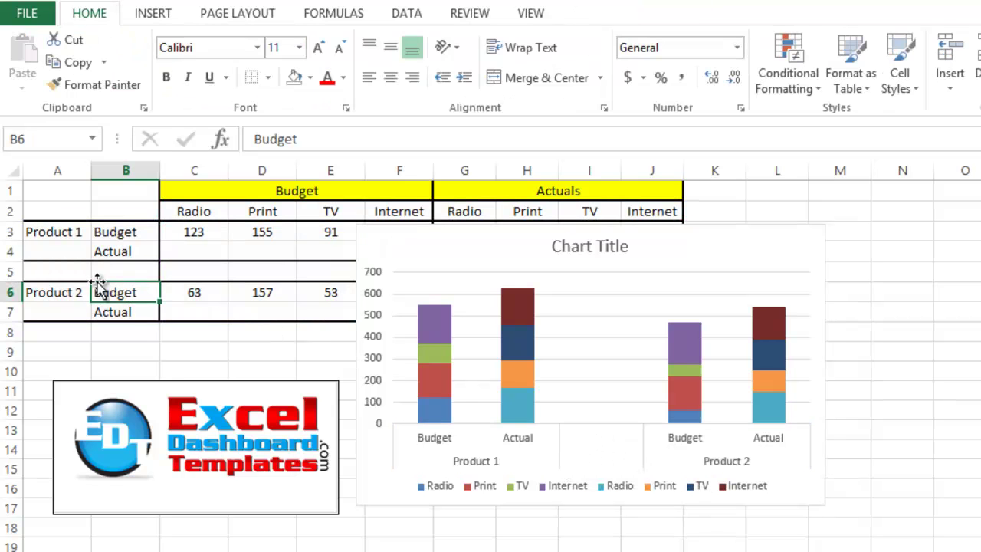
click(66, 272)
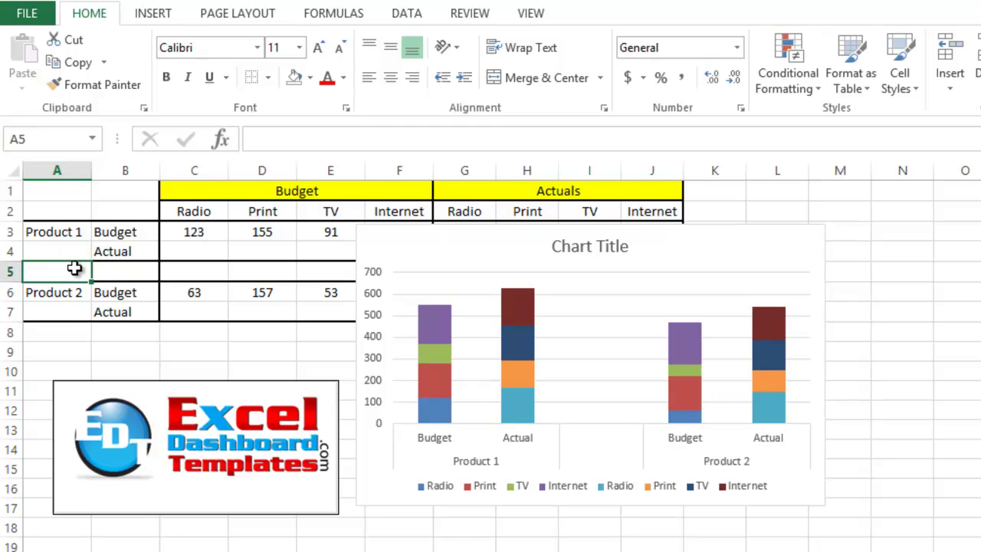
key(Delete)
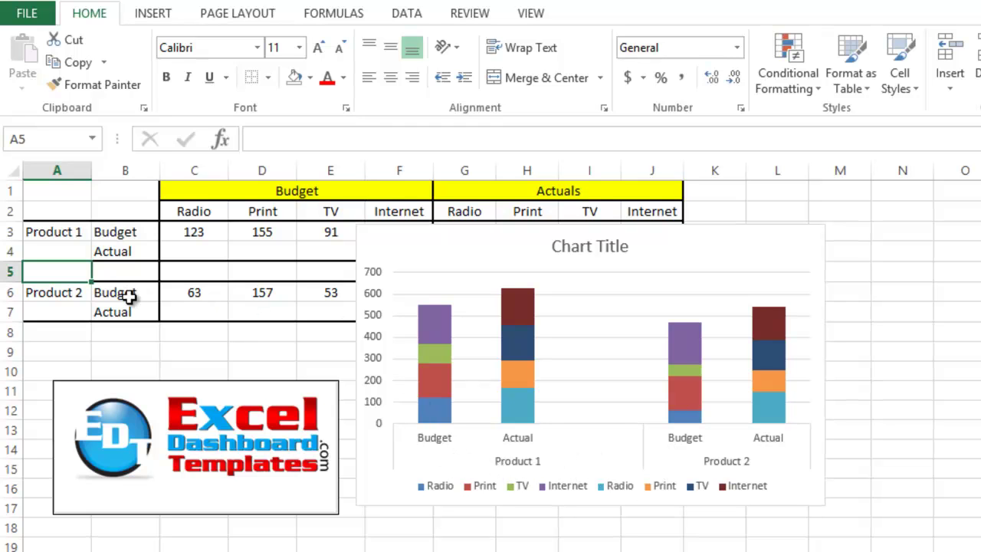
double_click(81, 275)
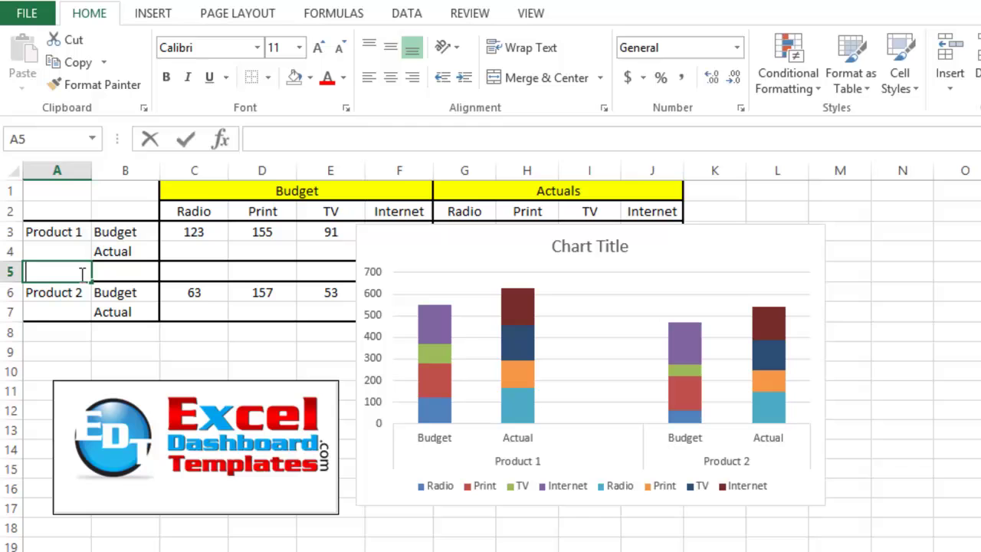
click(125, 293)
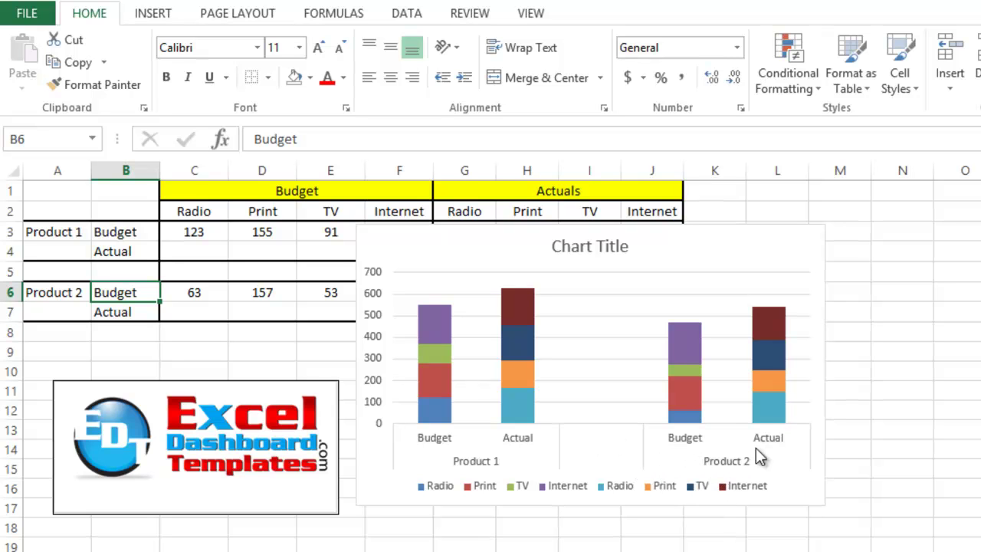
click(356, 228)
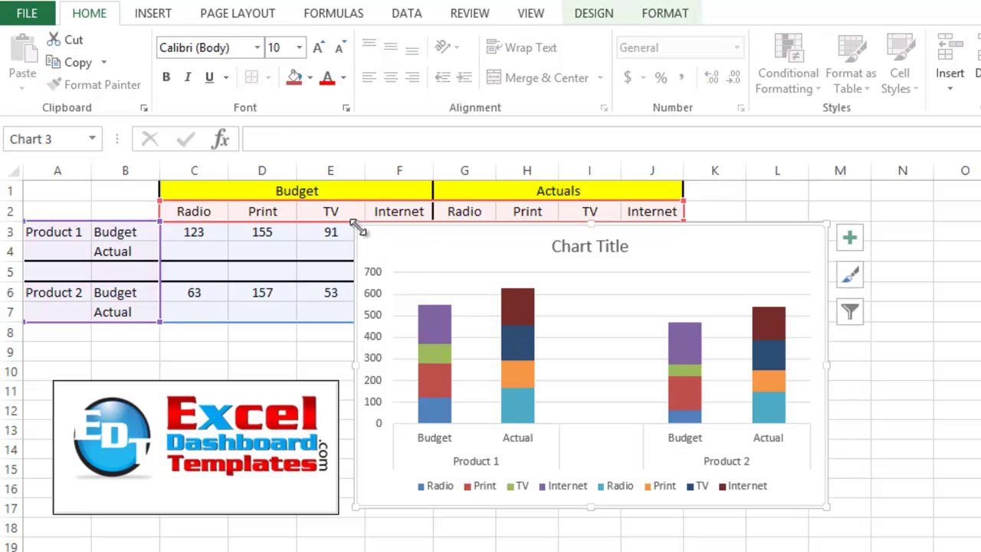